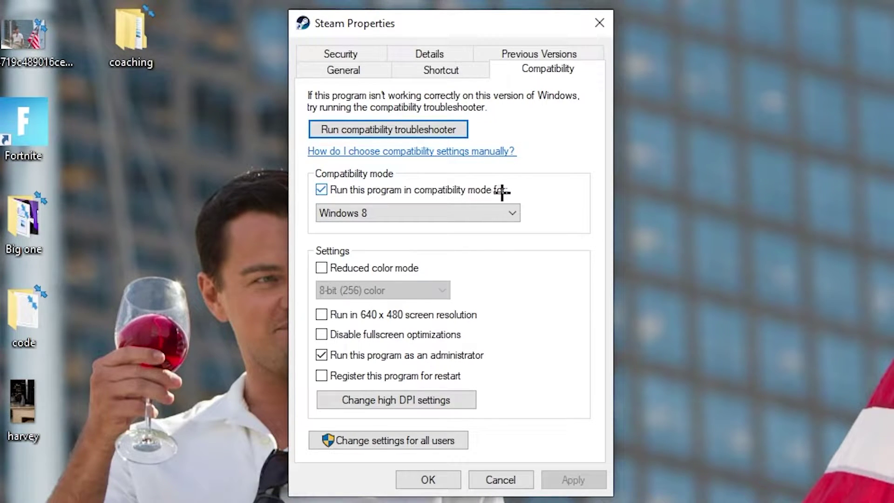
Step: Check the compatibility mode choices for the Steam shortcut and accept its properties with Windows 8 mode and administrator rights
click(500, 207)
click(535, 197)
click(433, 479)
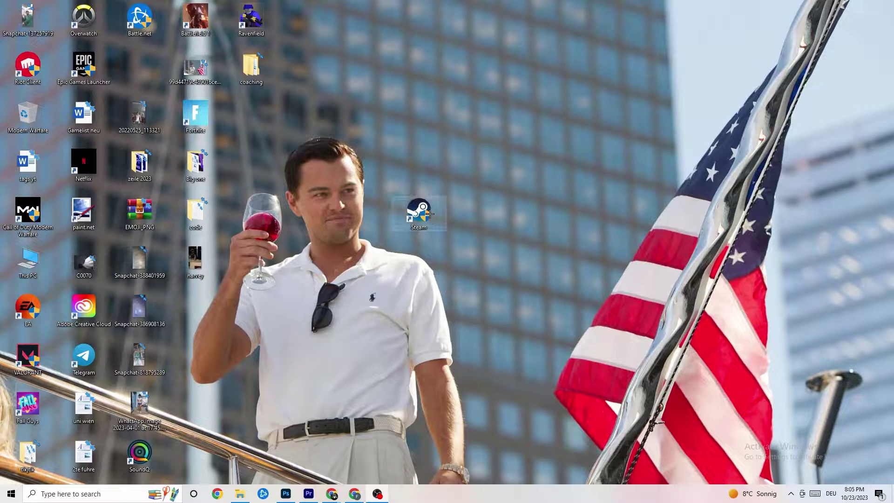
drag(426, 214, 428, 167)
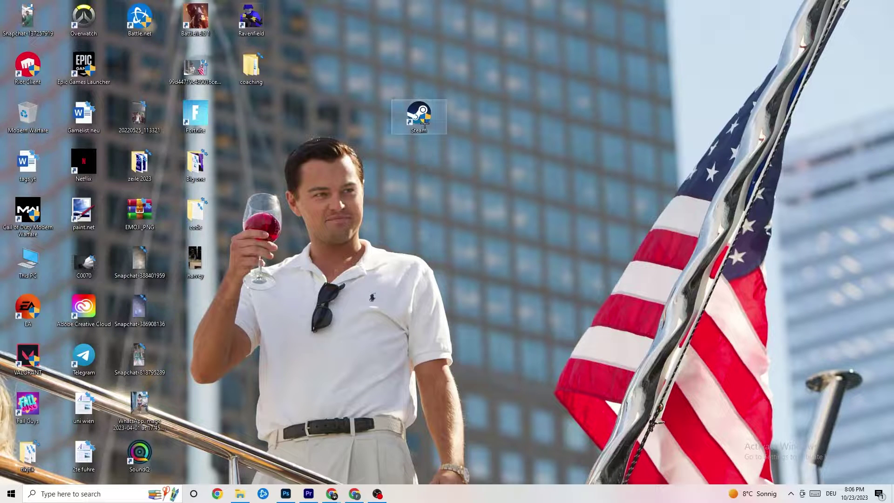
drag(420, 117, 373, 168)
click(350, 116)
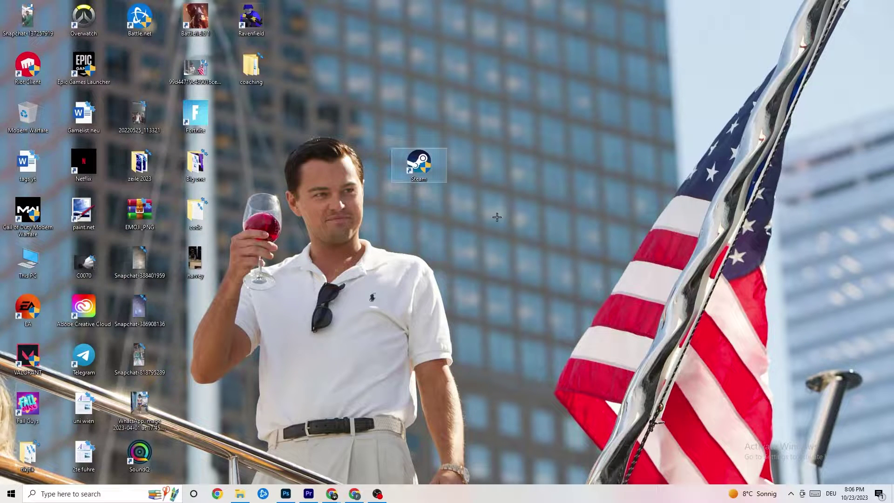
Step: Review the compatibility settings in the Steam shortcut's properties, and close the properties window
right_click(422, 171)
click(465, 417)
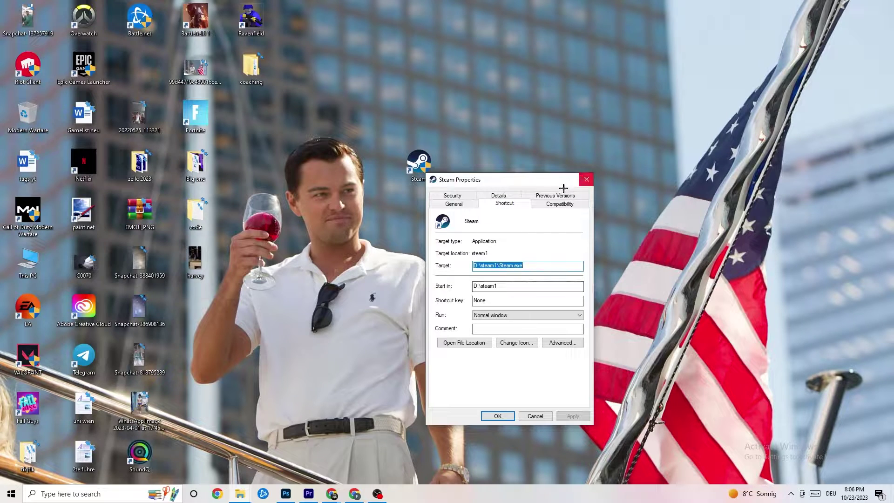
click(559, 203)
click(587, 179)
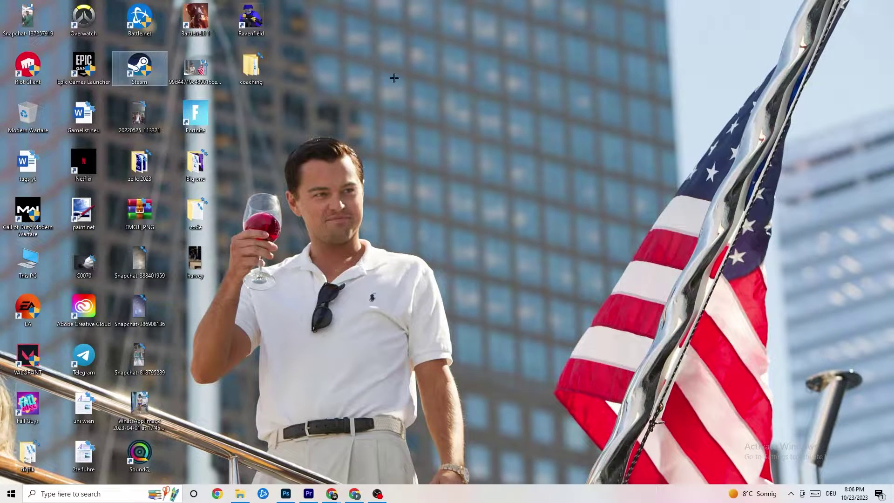
click(434, 91)
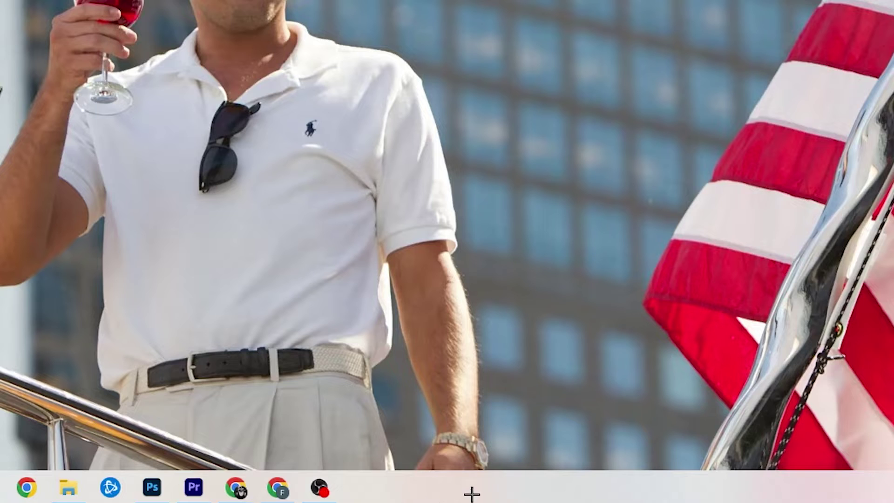
Step: Open Task Manager and maximize its window
right_click(384, 494)
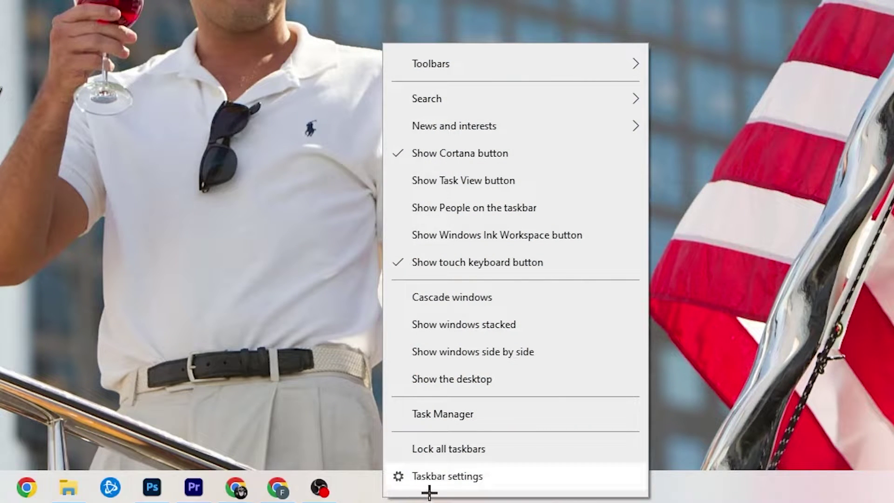
click(464, 420)
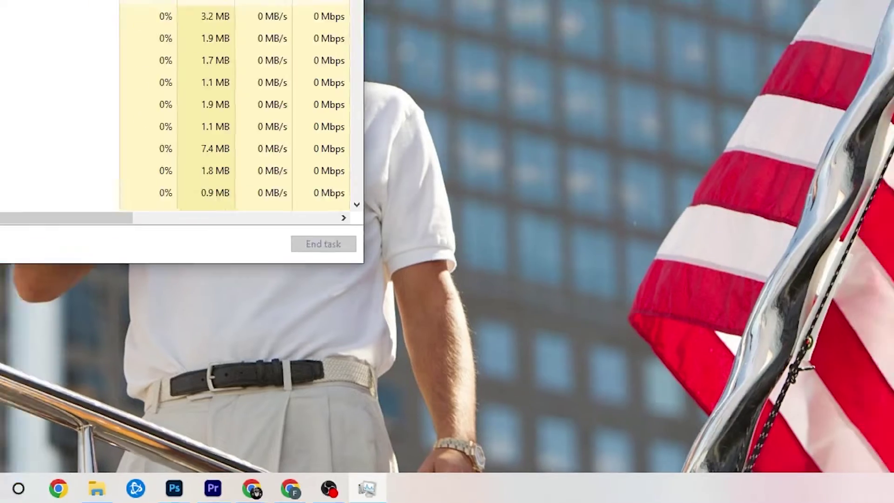
key(super+Up)
drag(386, 5, 384, 41)
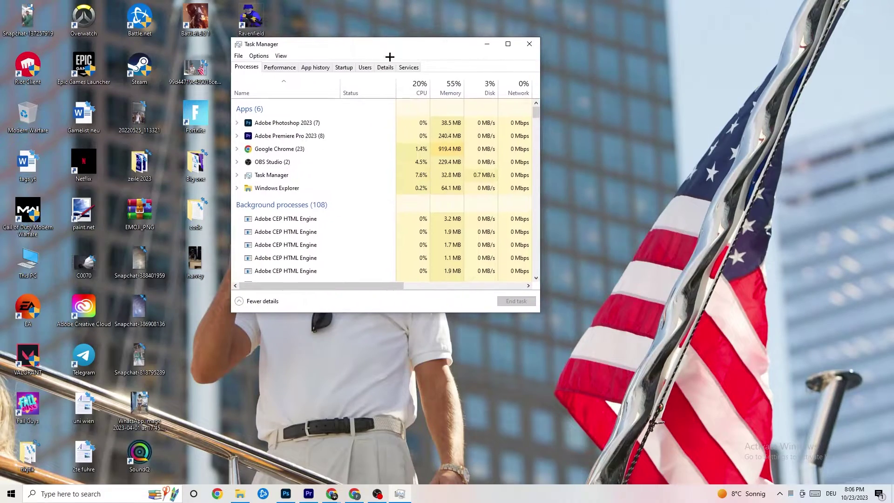
click(508, 45)
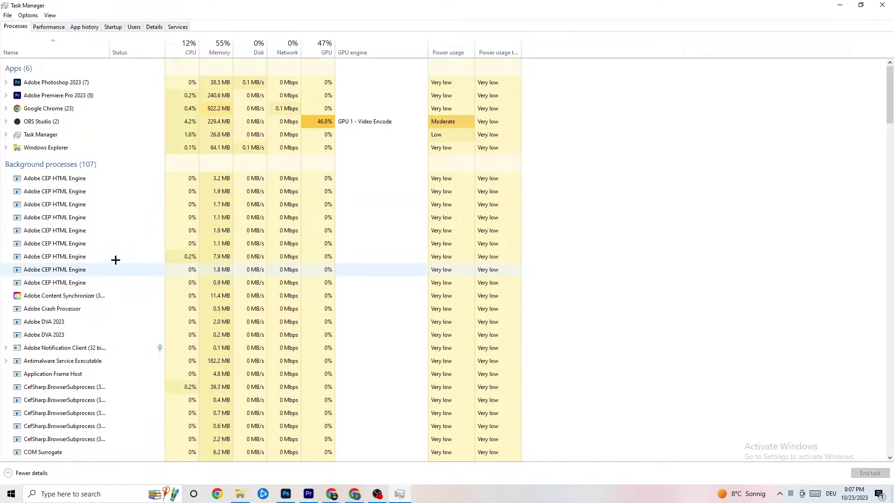
Step: Look through the running processes and end the Adobe Photoshop 2023 task
scroll(116, 256, down, 4)
scroll(118, 244, down, 10)
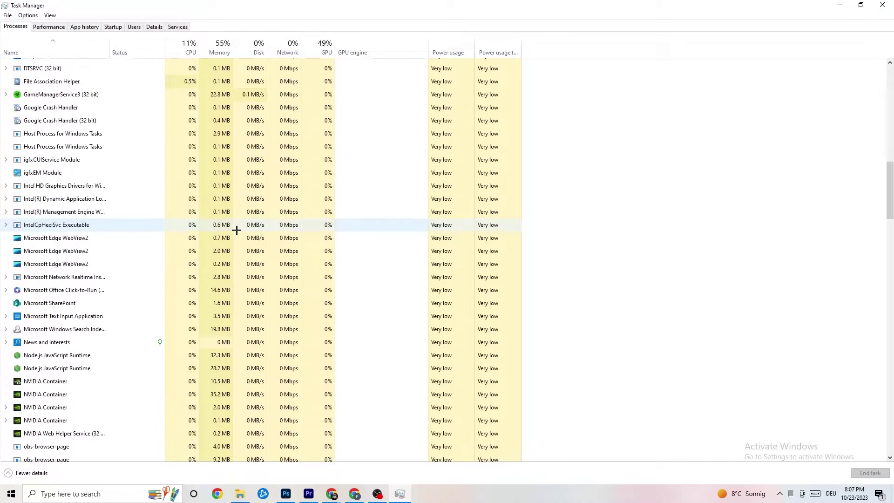
scroll(246, 228, up, 14)
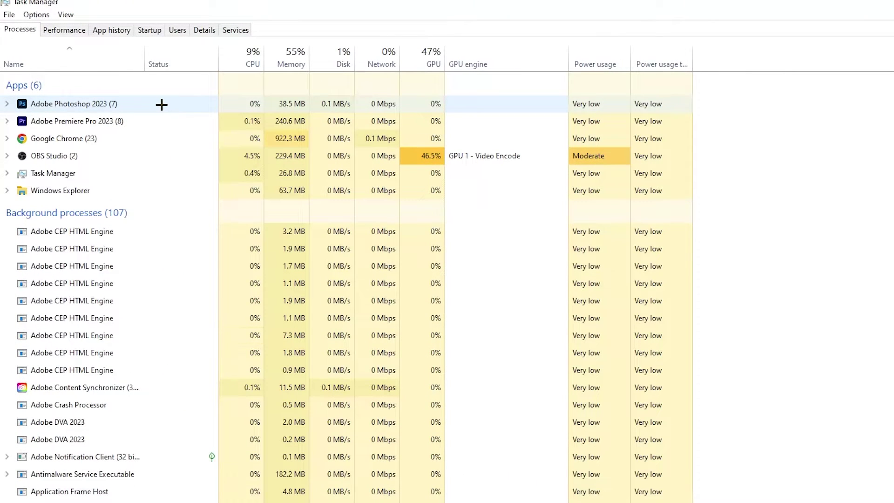
right_click(303, 104)
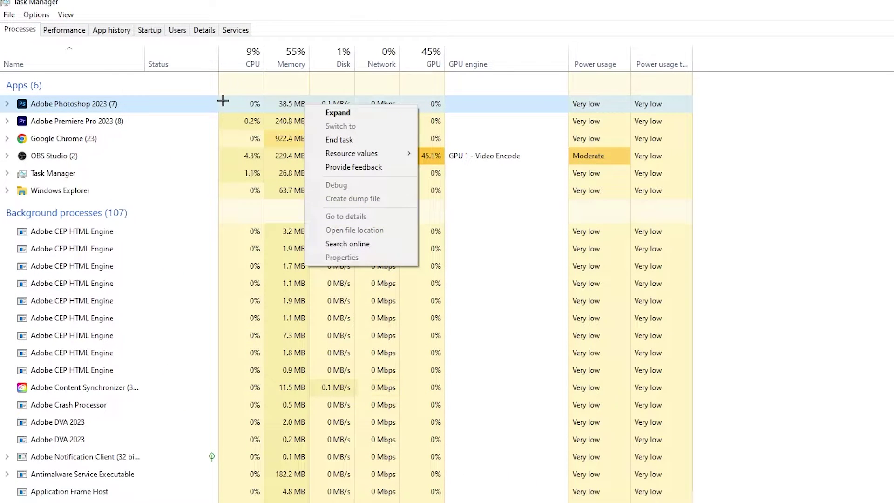
right_click(163, 109)
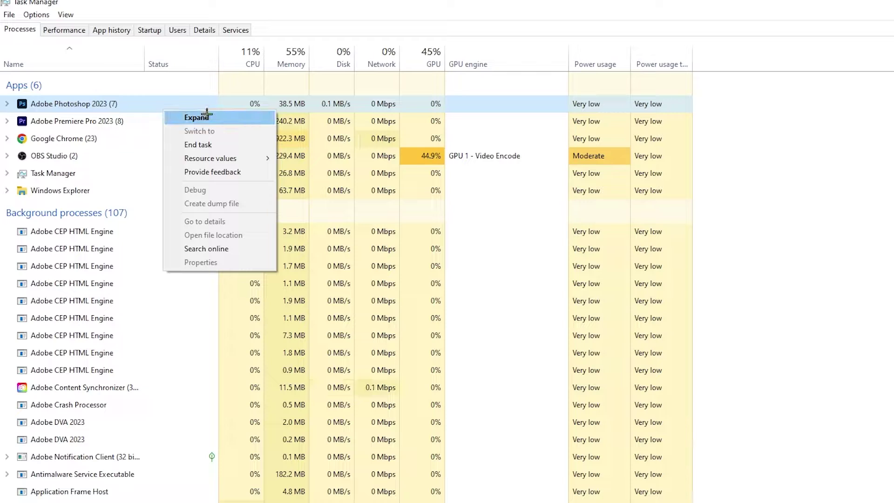
click(233, 144)
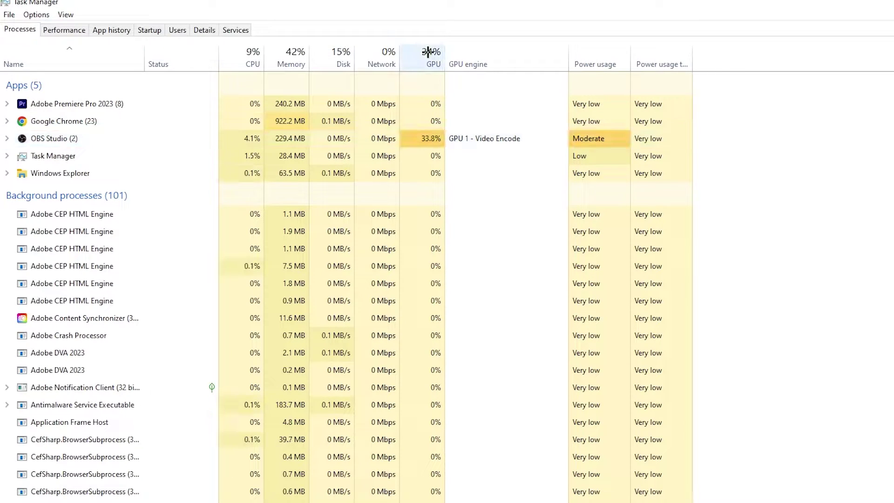
click(446, 158)
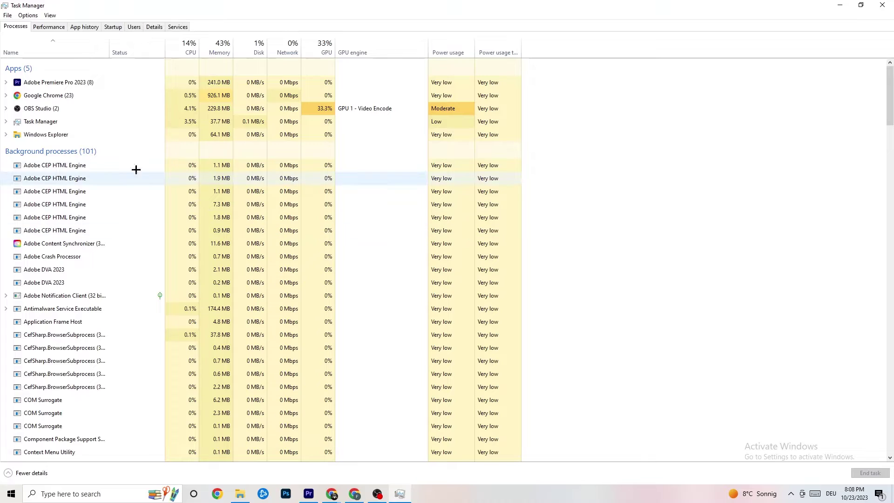
Step: Examine the priority options for the Adobe Premiere Pro process in the detailed process list
click(154, 26)
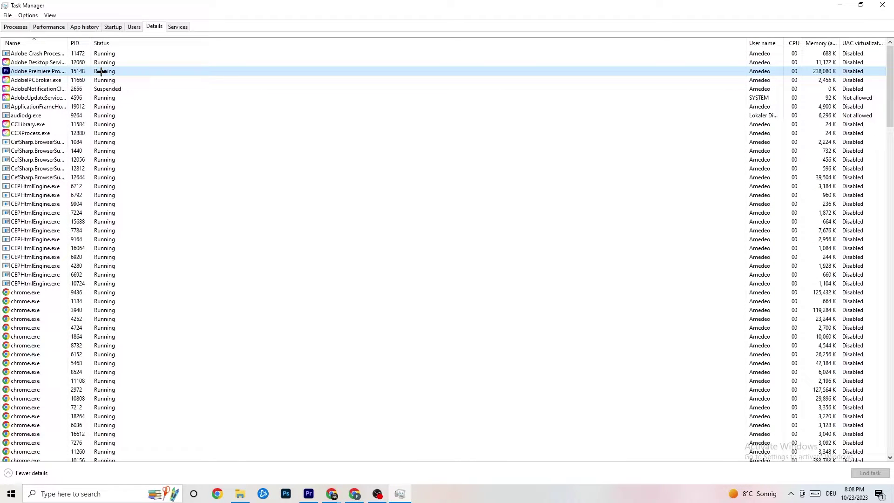
right_click(101, 71)
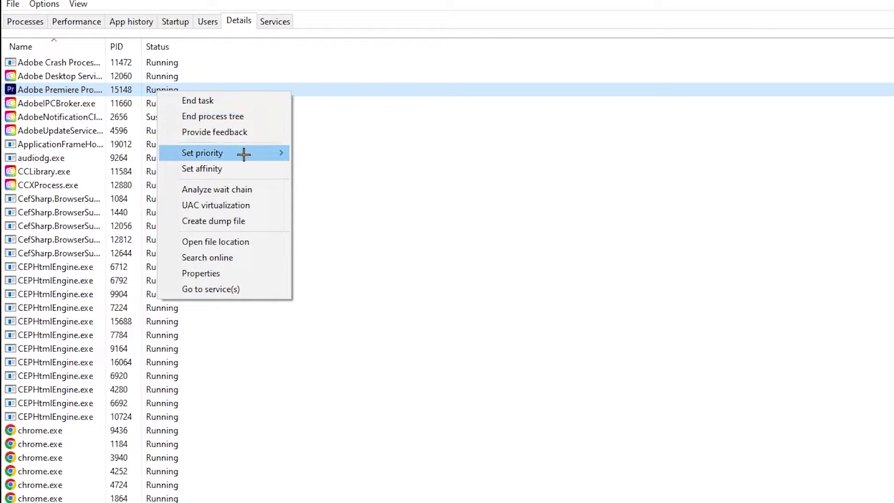
mouse_move(244, 153)
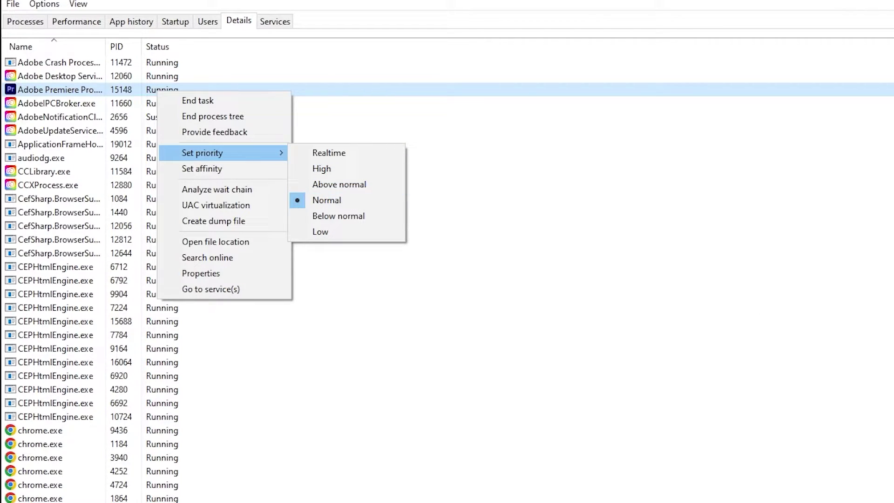
click(329, 64)
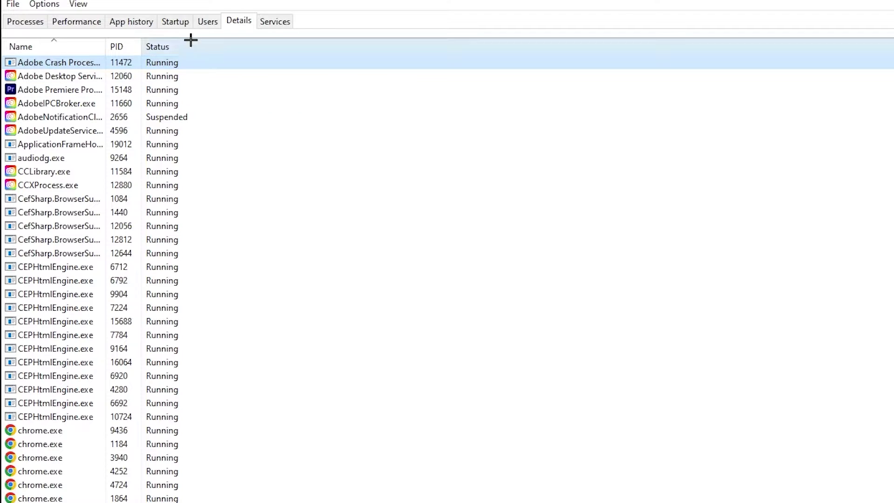
Step: Examine the startup apps and the available actions for Adobe Updater Startup Utility, and close Task Manager
click(176, 22)
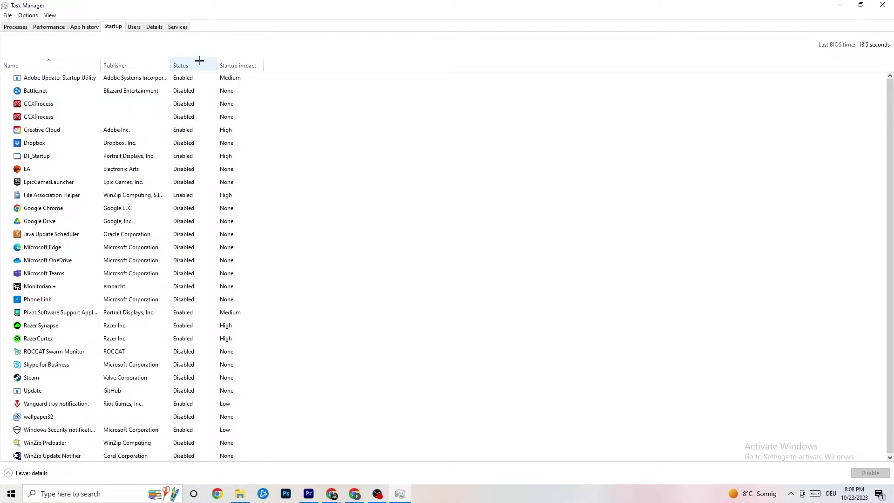
click(188, 82)
right_click(187, 80)
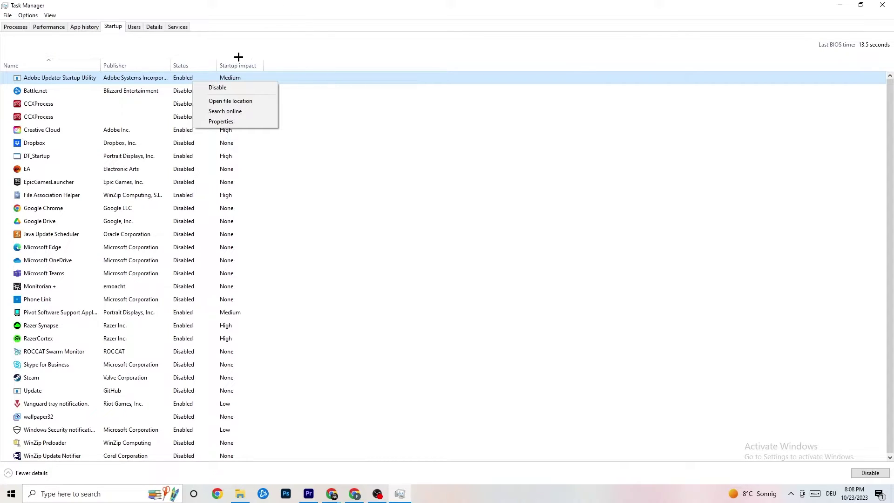
click(335, 1)
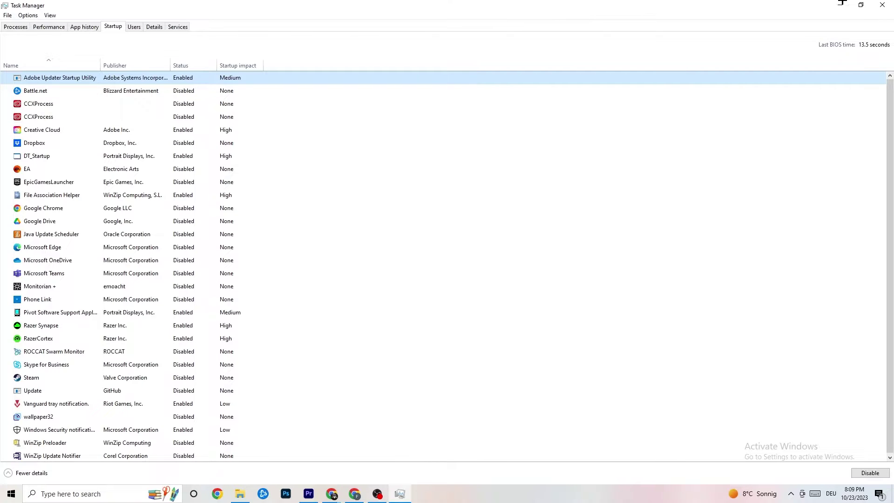
click(882, 4)
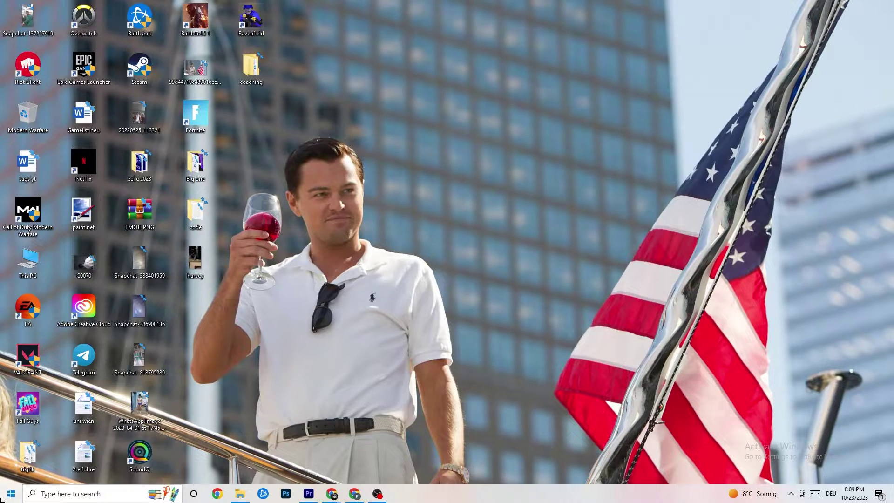
Step: Open the display page of the Windows system settings
click(11, 493)
click(12, 450)
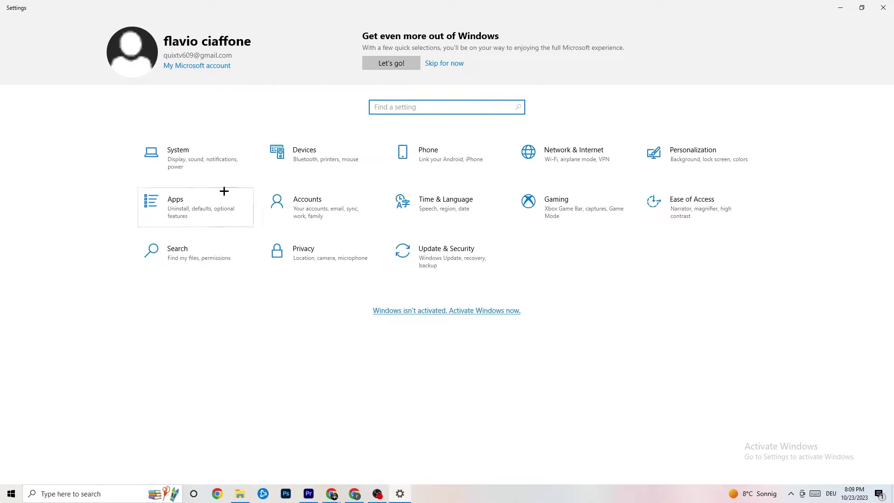
click(184, 155)
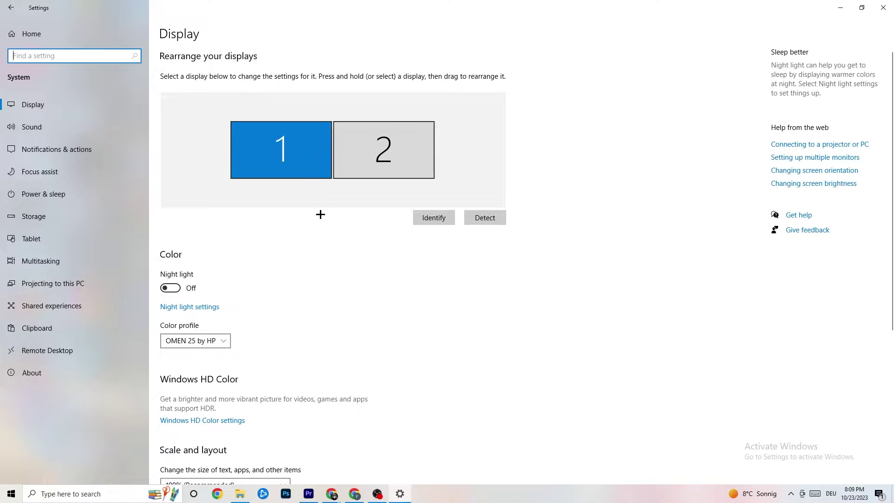
Step: Review the text and app scaling and the display resolution options for display 1
scroll(501, 165, down, 2)
scroll(502, 179, up, 2)
scroll(396, 186, down, 5)
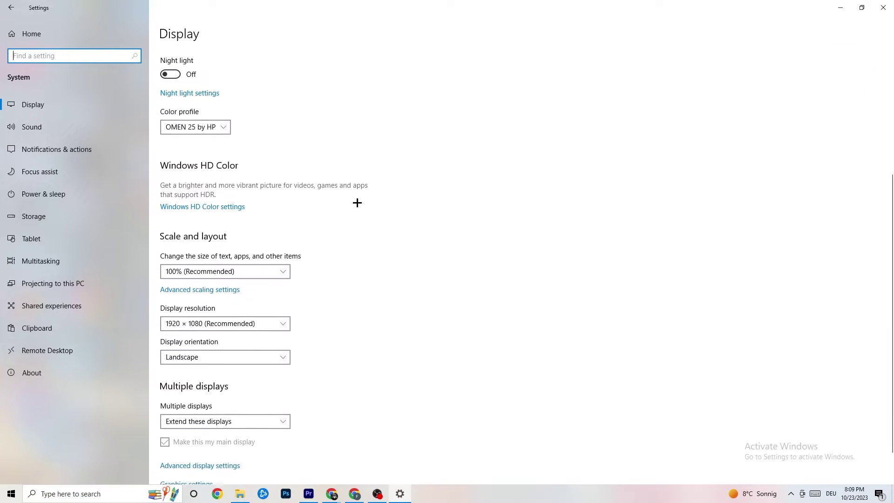
click(282, 269)
click(239, 270)
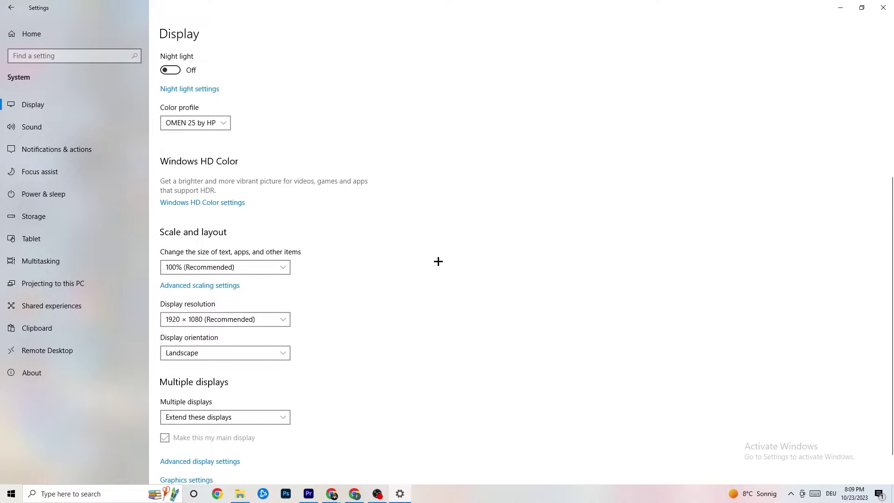
click(272, 320)
click(321, 302)
scroll(382, 258, down, 1)
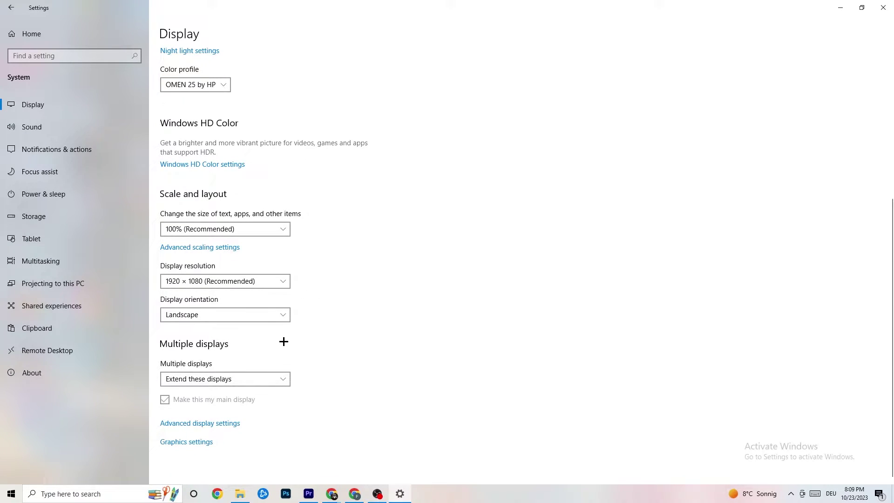
Step: Review the available power plans in the additional power settings, and close Power Options
click(100, 193)
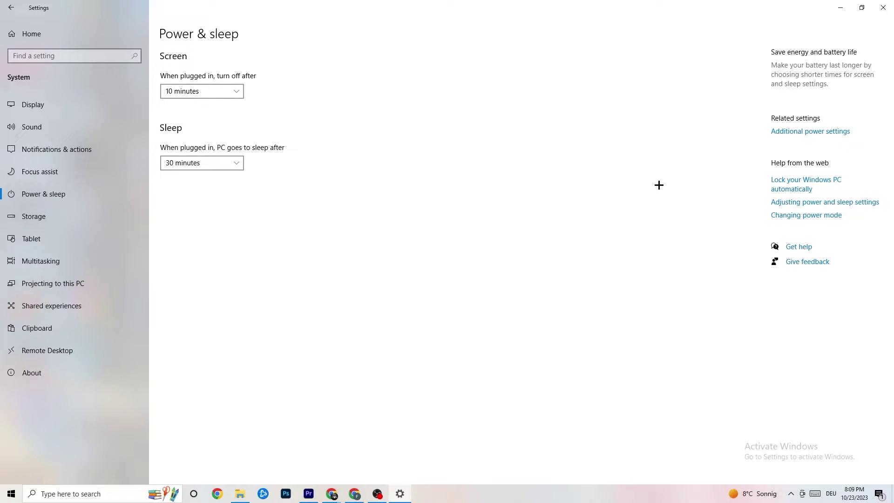
click(802, 134)
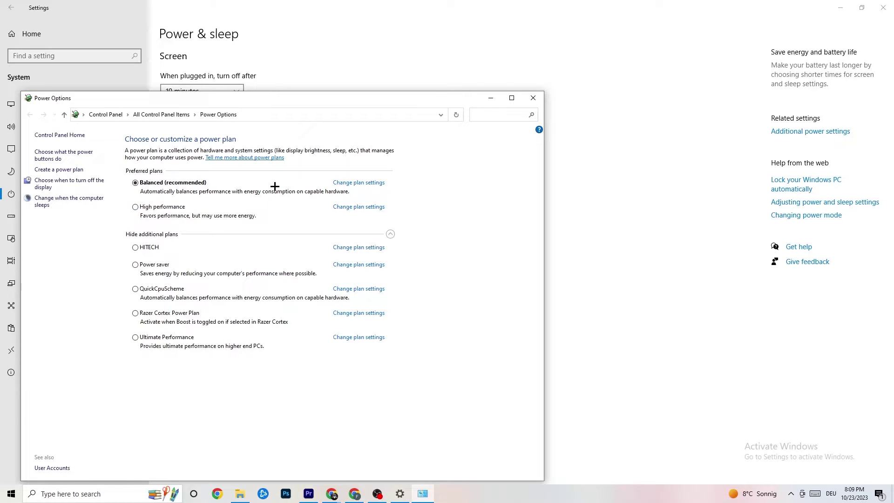
click(533, 99)
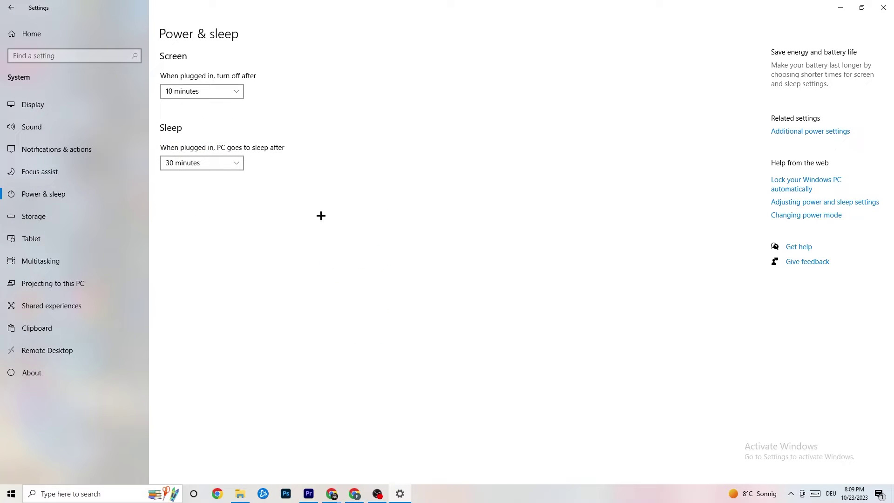
Step: Review the Storage Sense configuration and its available run frequencies in the storage settings, and return to the storage overview
click(58, 223)
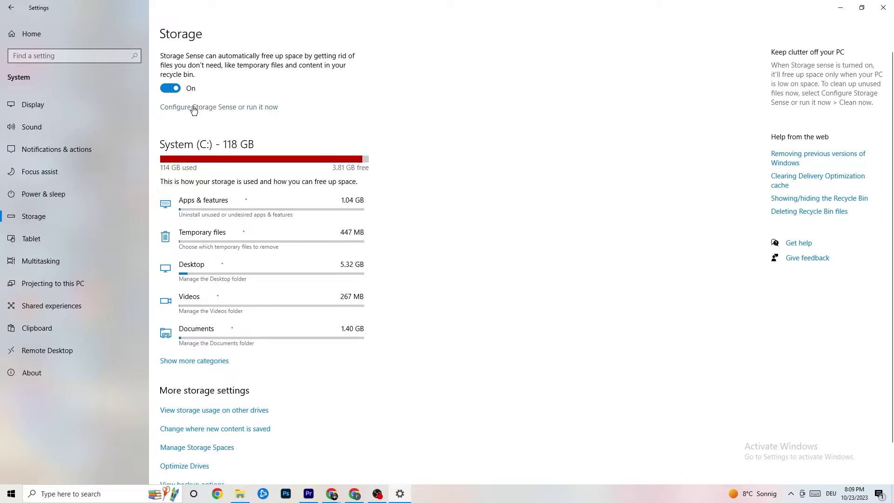
click(251, 108)
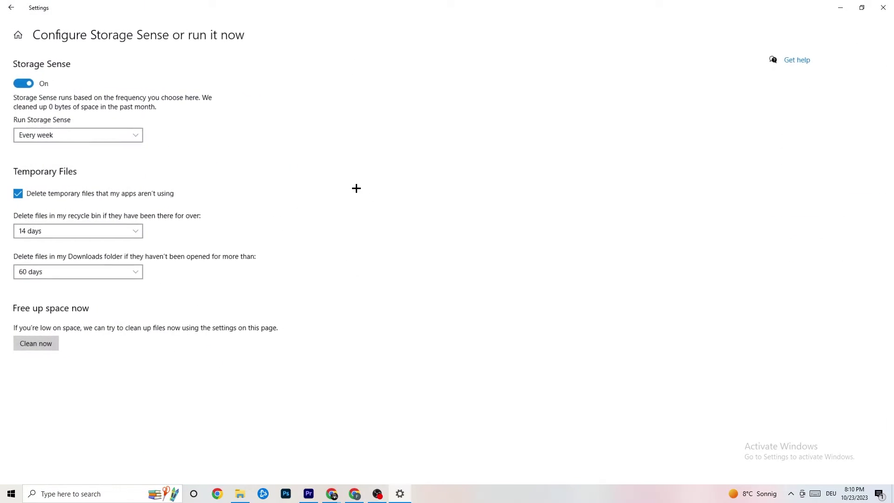
click(112, 135)
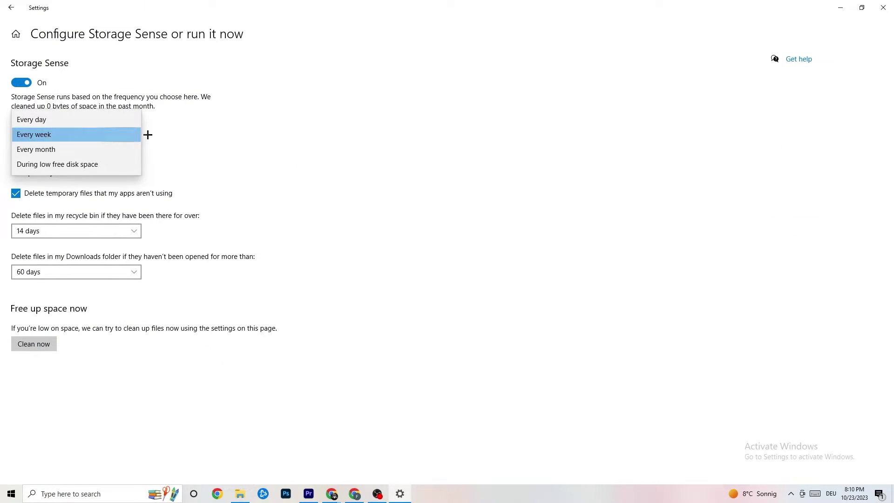
click(277, 133)
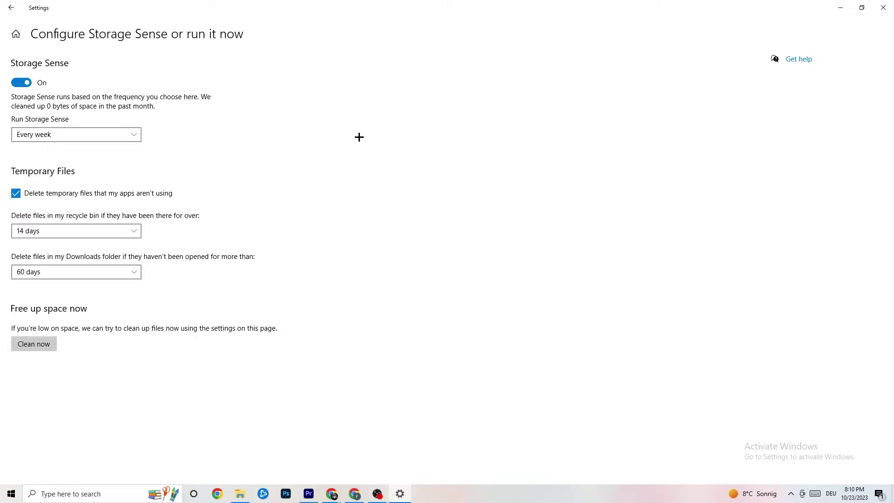
click(13, 8)
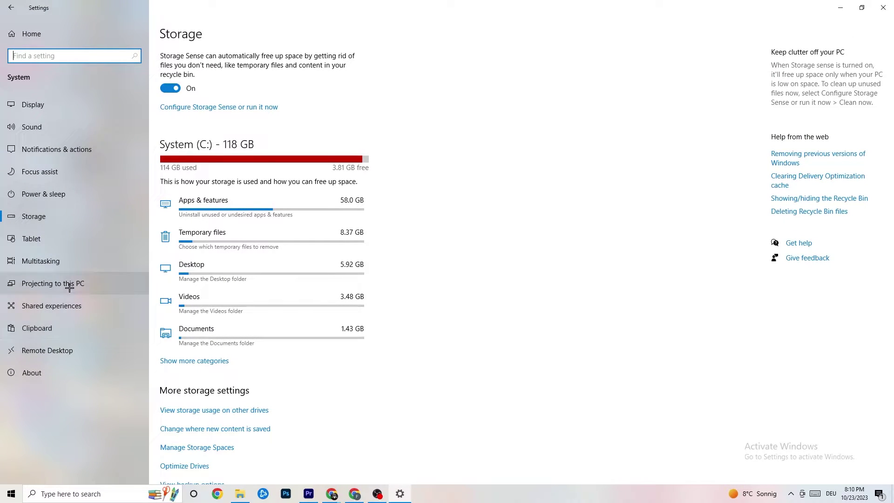
Step: Go through the Xbox Game Bar, Captures and Game Mode pages of the Windows gaming settings
click(2, 3)
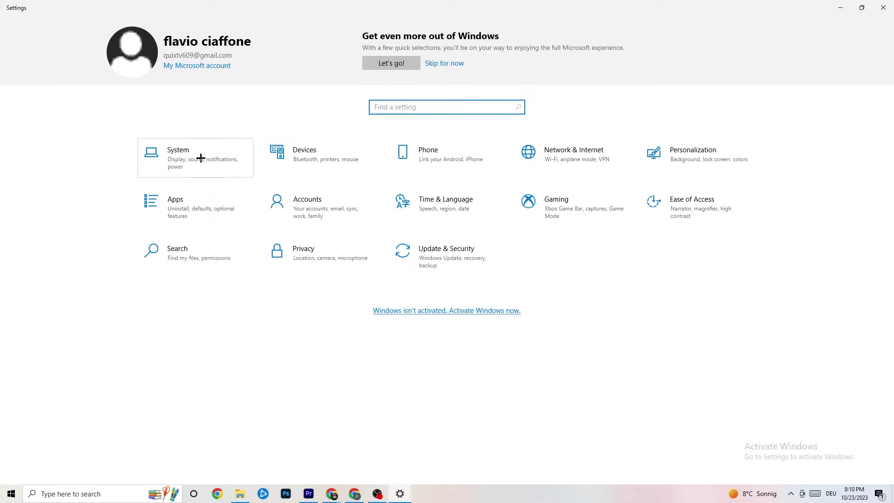
click(583, 219)
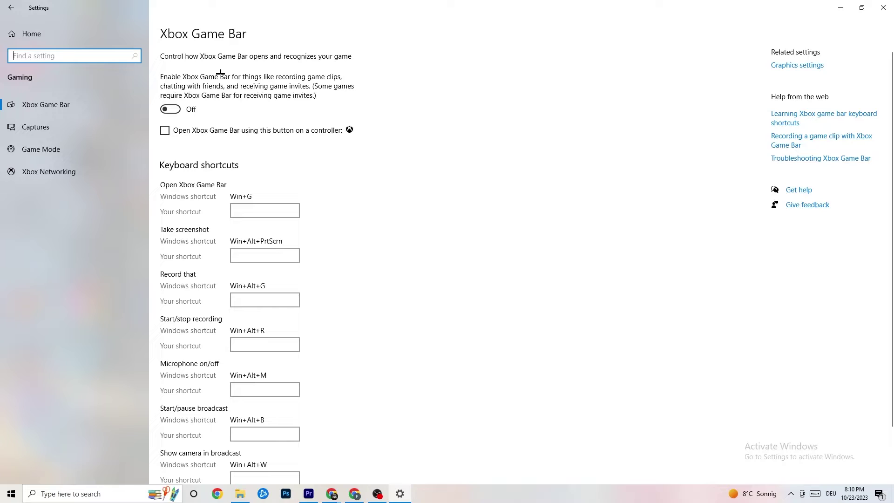
click(170, 109)
click(86, 126)
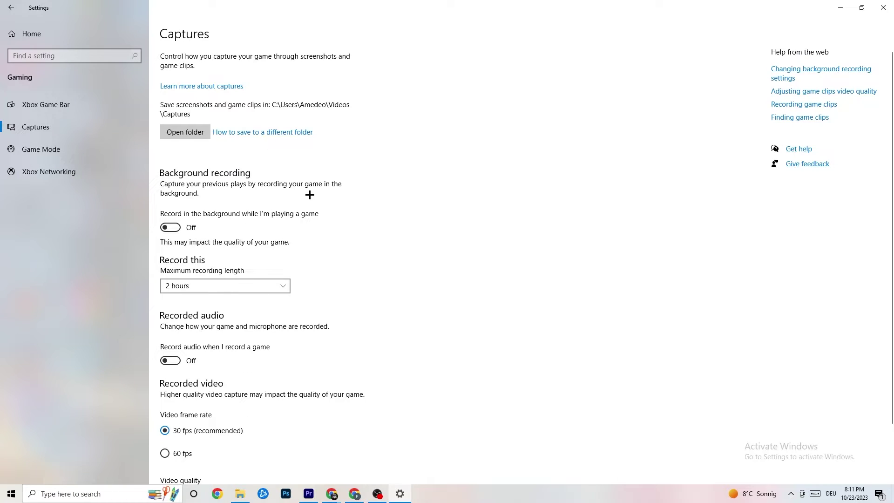
scroll(309, 198, down, 3)
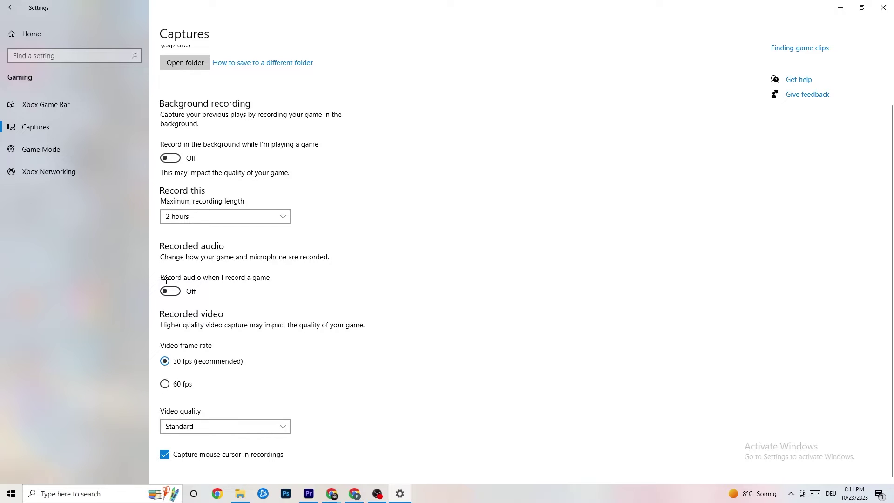
click(62, 151)
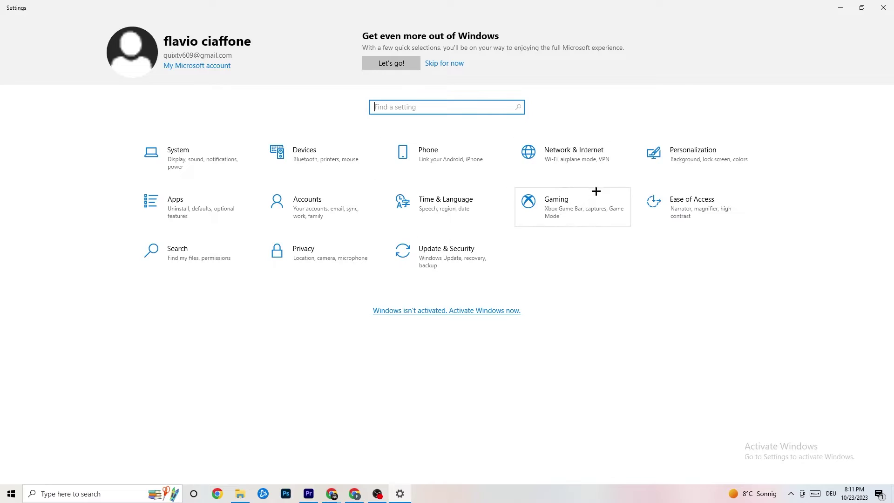
Step: Review the Windows Update and Troubleshoot pages under Update & Security, and close the Settings window
click(453, 252)
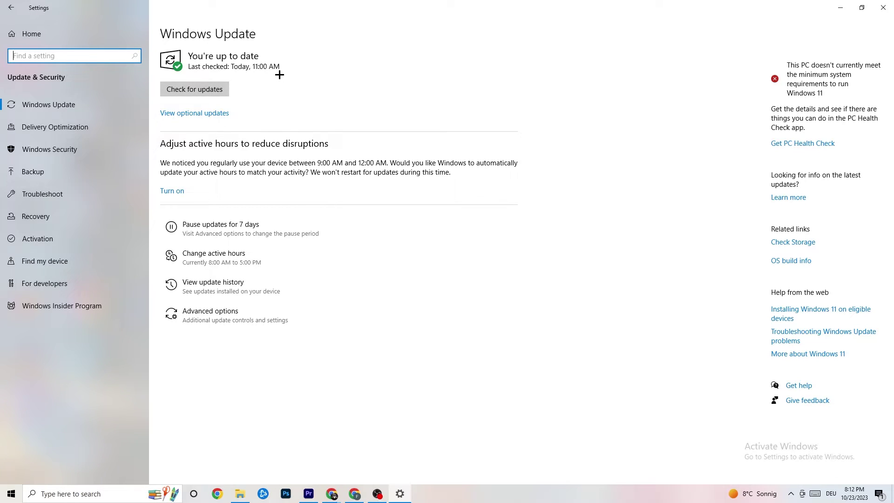
click(69, 103)
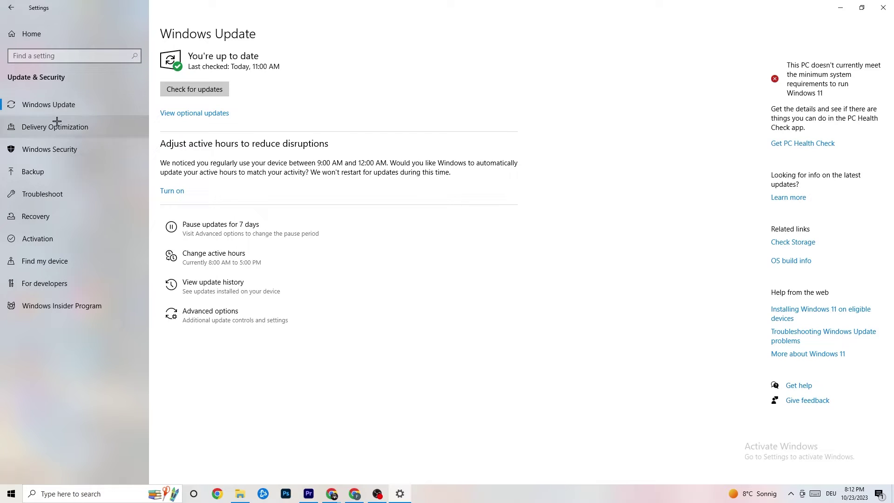
click(49, 188)
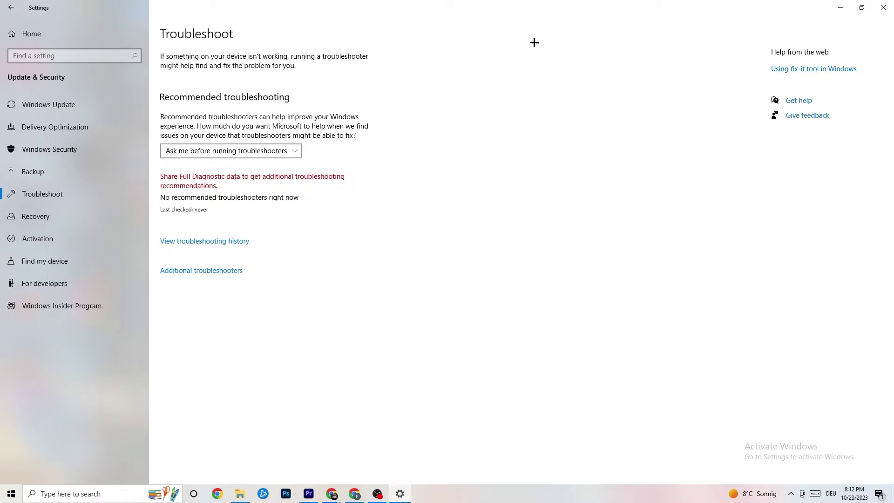
click(883, 7)
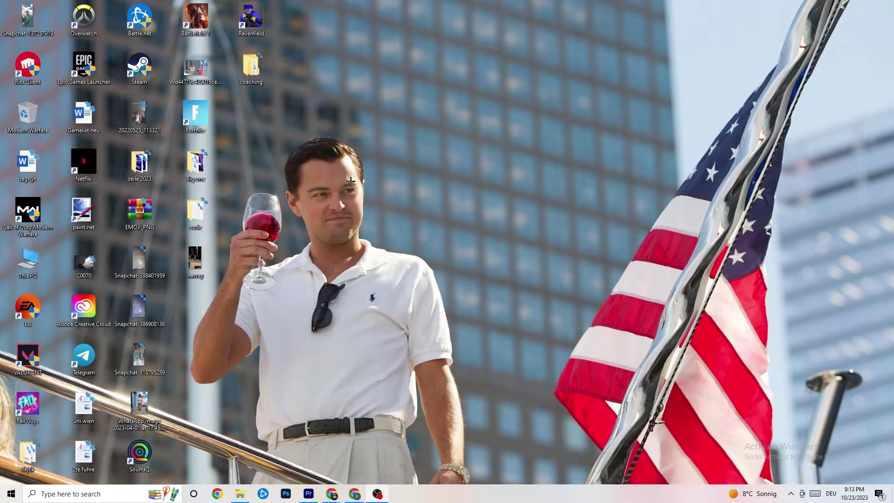
Step: Open the NVIDIA Control Panel from the desktop and examine the 3D image settings with preview
right_click(400, 120)
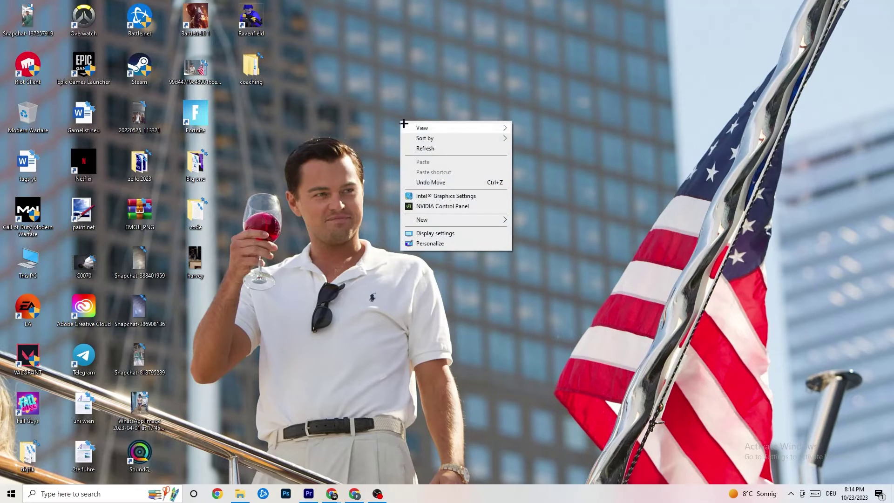
click(432, 208)
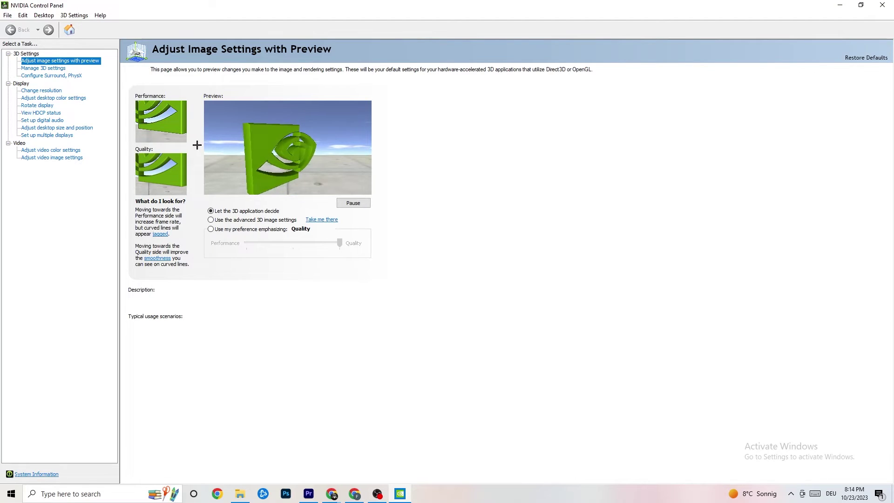
mouse_move(260, 224)
mouse_move(281, 242)
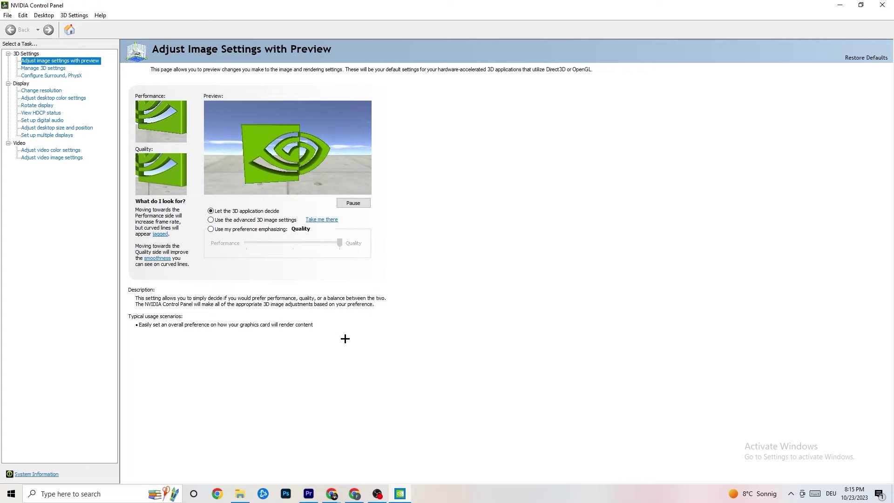
Step: Select the native 1080p, 1920 × 1080 resolution for the display, and close the NVIDIA Control Panel
click(37, 91)
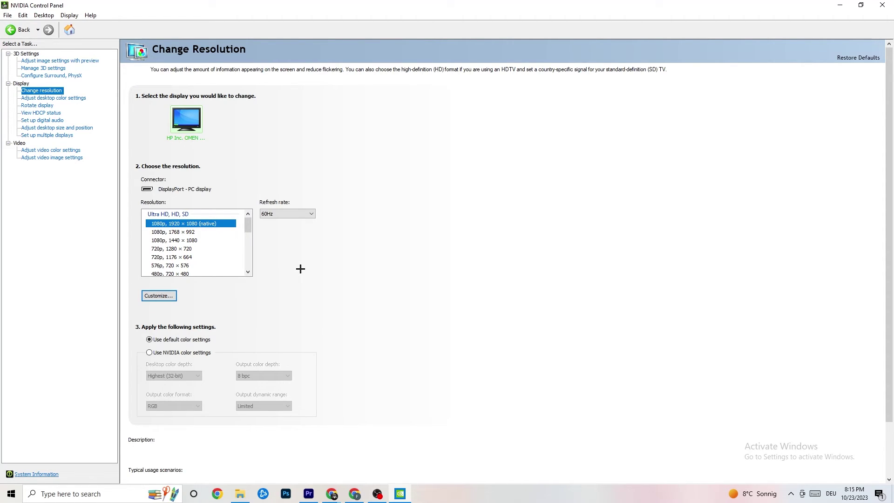
click(193, 224)
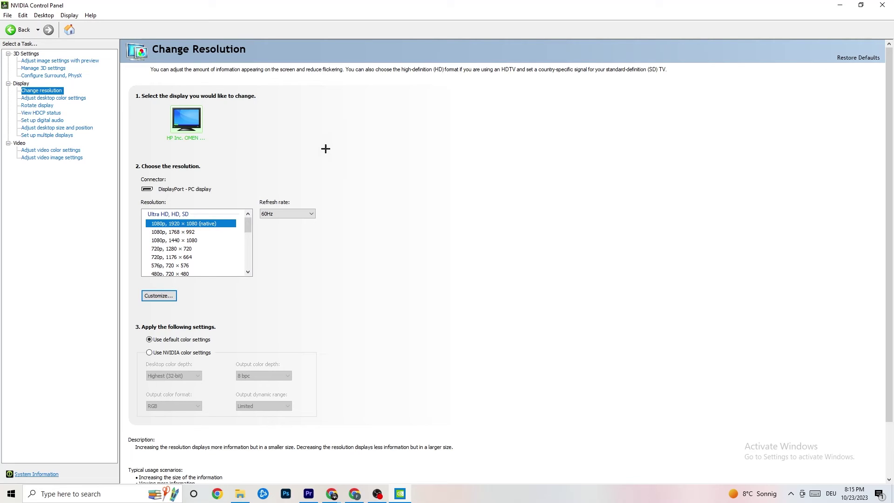
key(alt+F4)
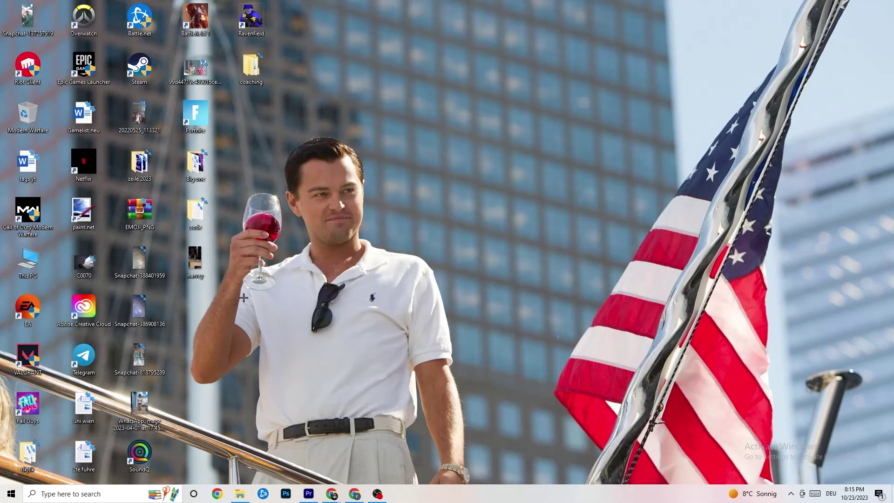
Step: View the Windows power options for restarting the PC, and dismiss them without choosing one
click(11, 493)
mouse_move(14, 472)
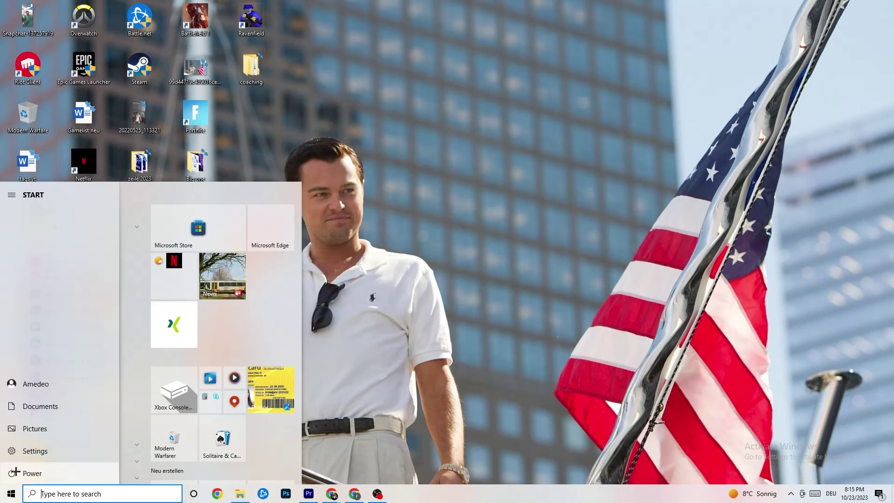
click(39, 472)
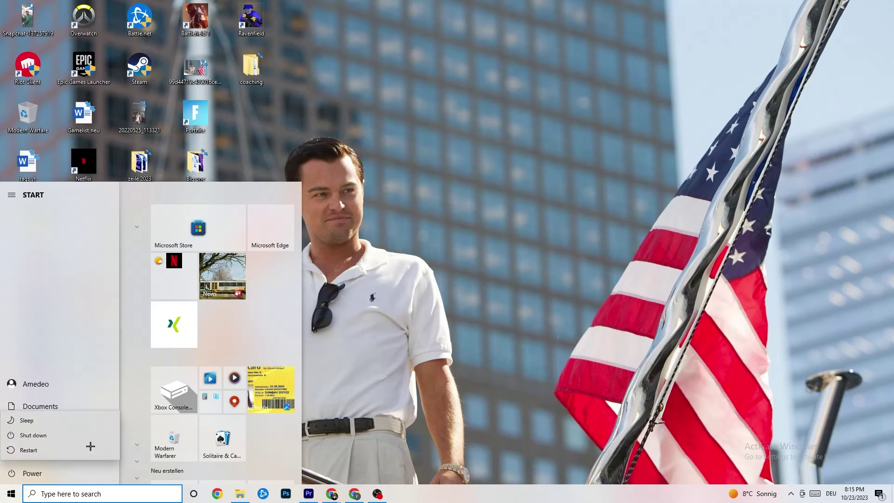
key(Escape)
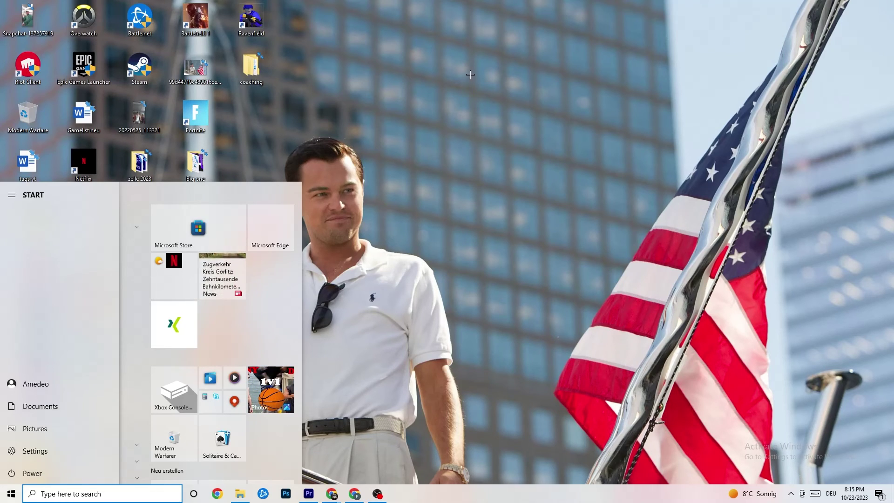
key(Escape)
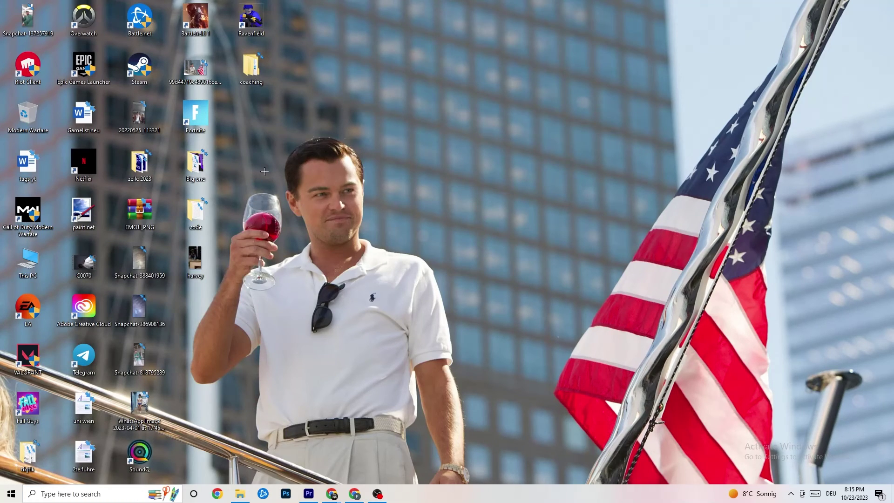